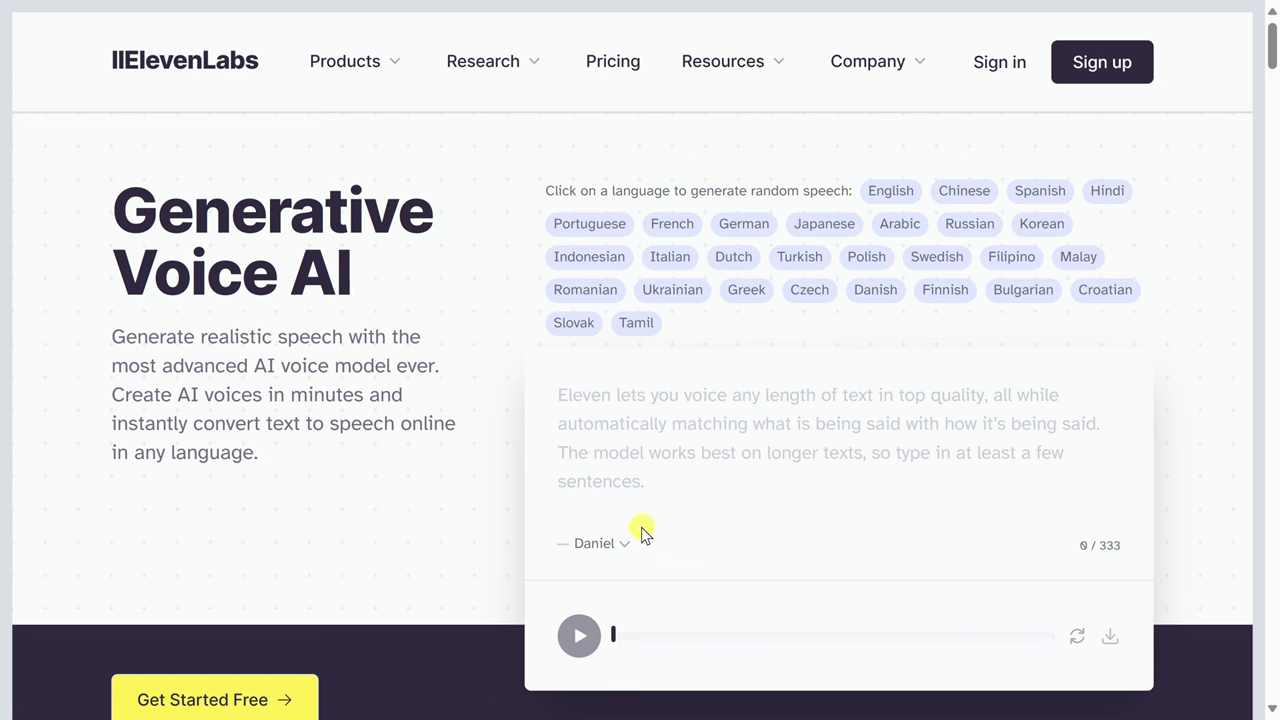
On the Pricing page, read the plans' automatic dubbing feature and its supported languages
click(616, 74)
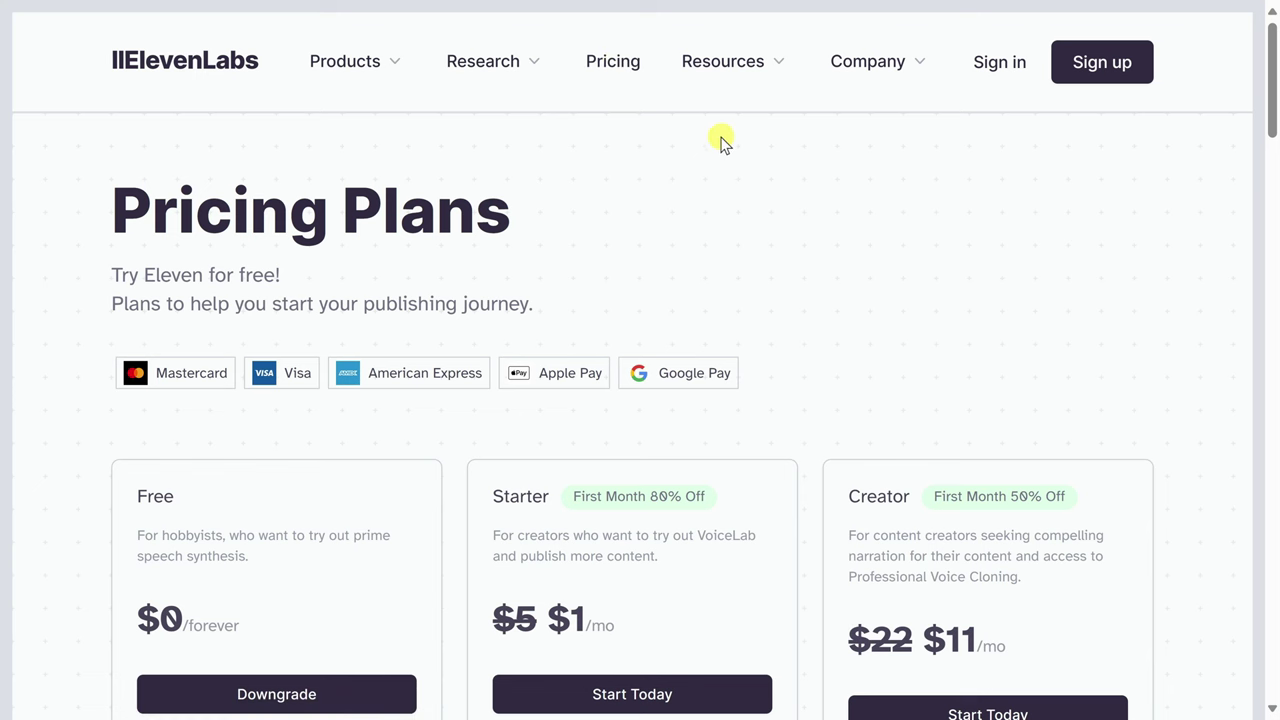
scroll(723, 137, down, 4)
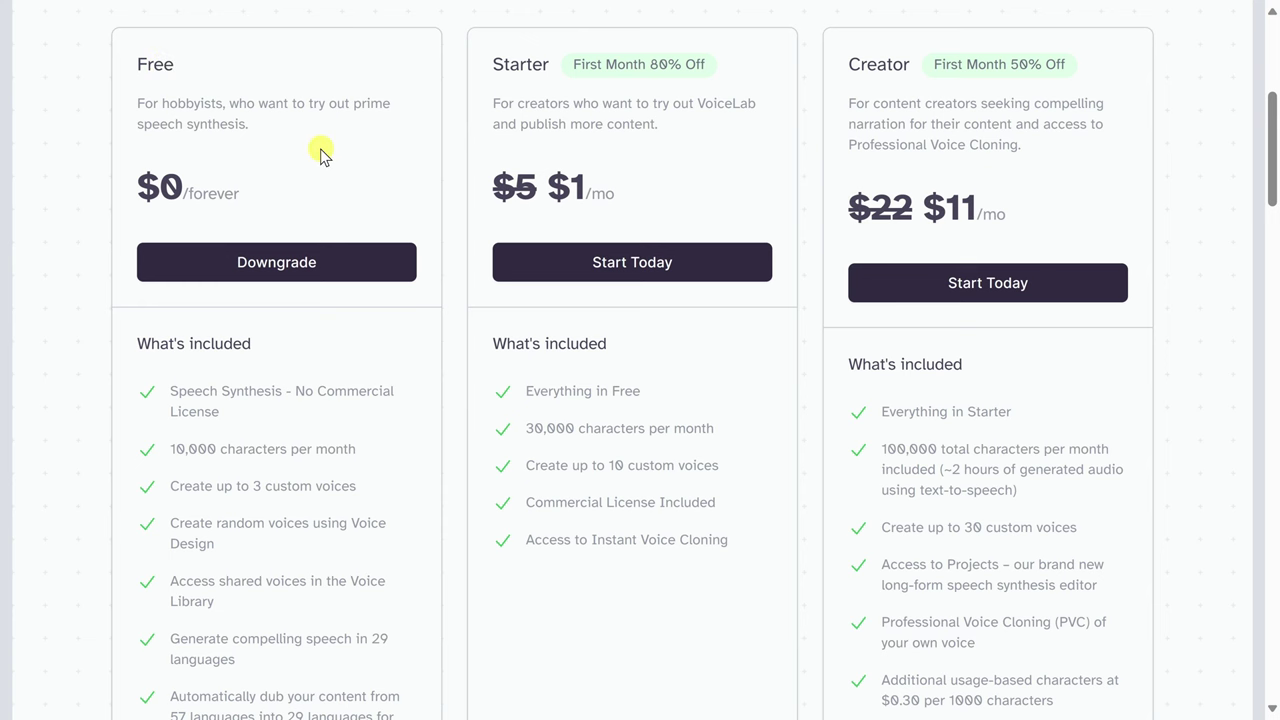
scroll(331, 145, down, 1)
scroll(360, 360, down, 1)
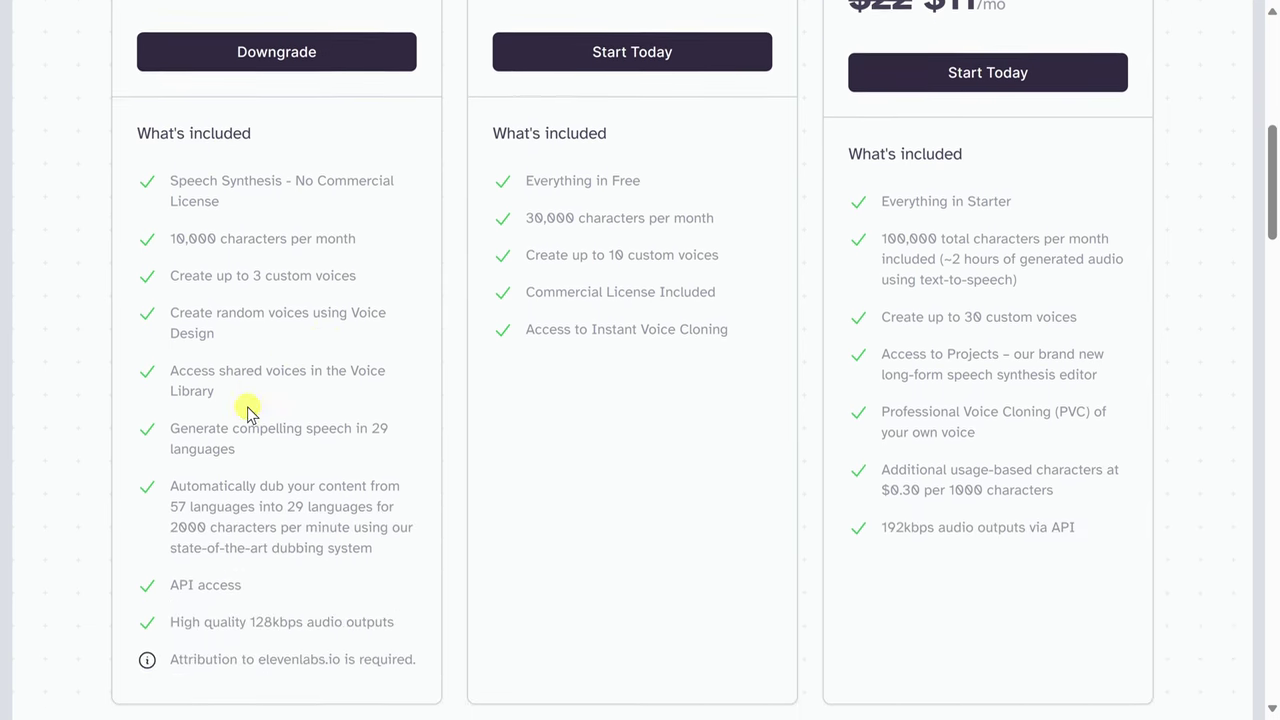
drag(243, 385, 599, 380)
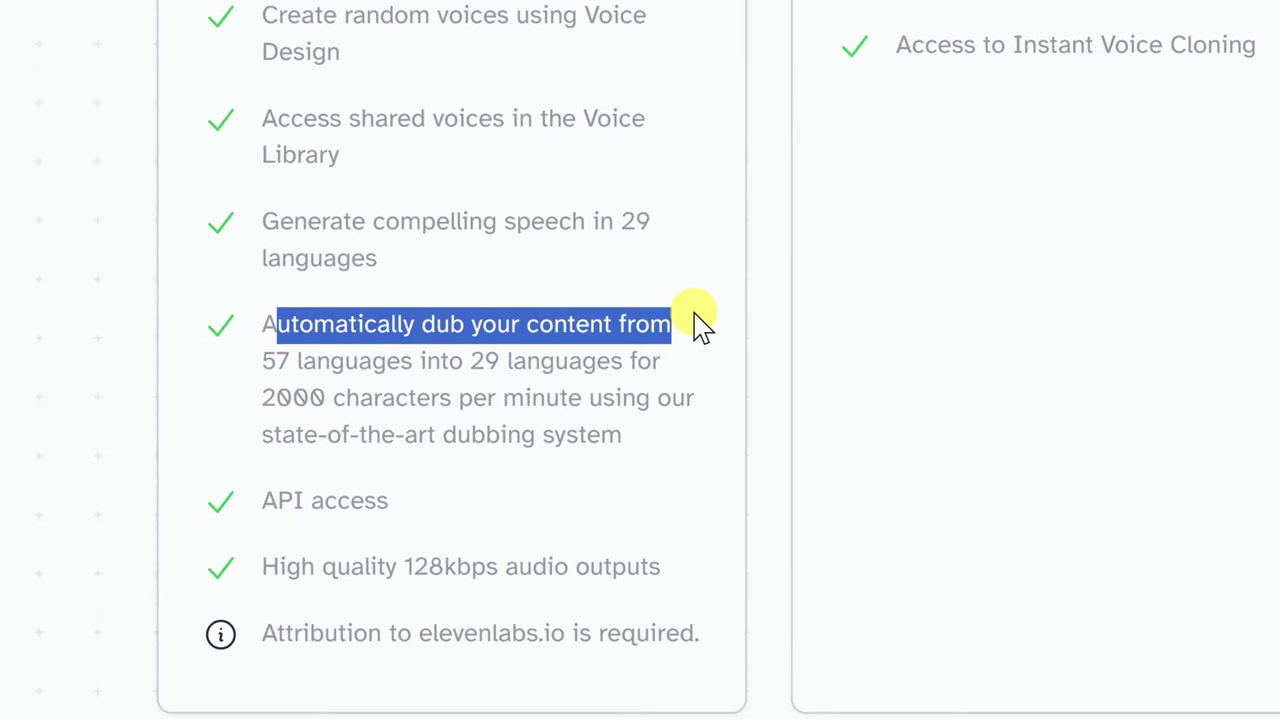
mouse_move(700, 325)
mouse_down()
mouse_move(443, 354)
mouse_move(629, 357)
mouse_move(614, 409)
mouse_up()
click(617, 403)
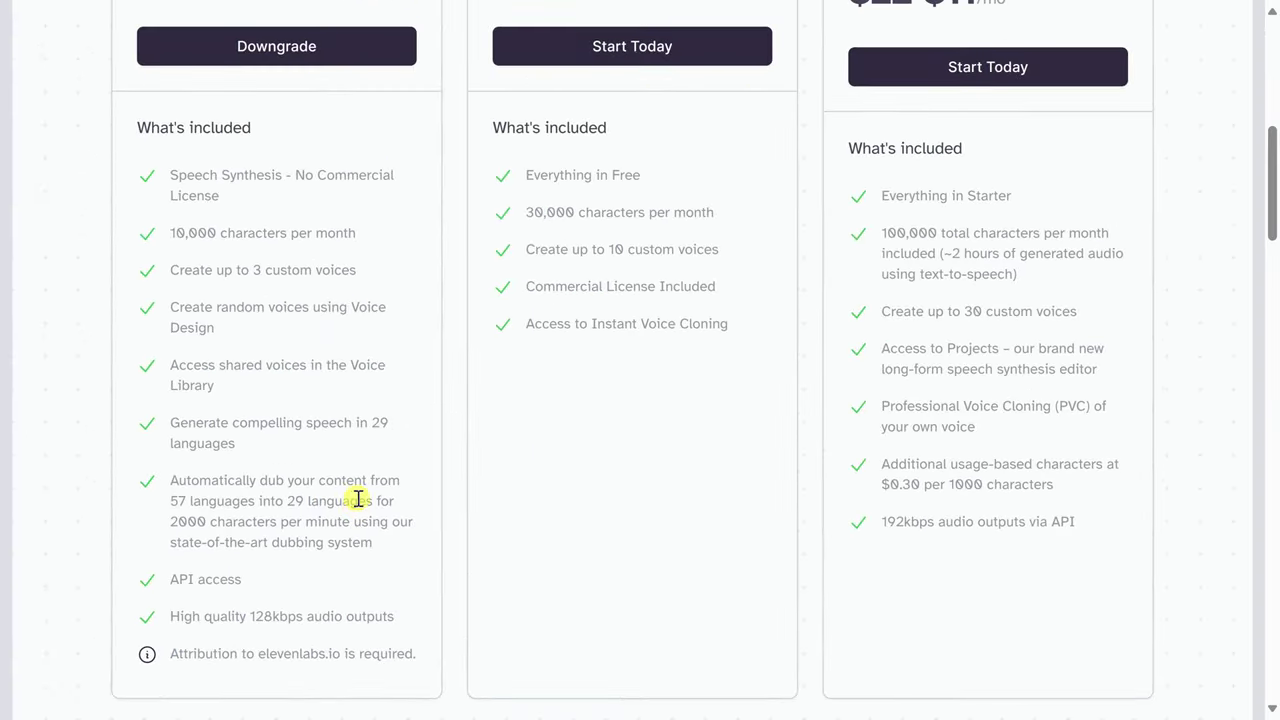
Highlight the Starter plan's Commercial License Included feature
scroll(356, 498, up, 3)
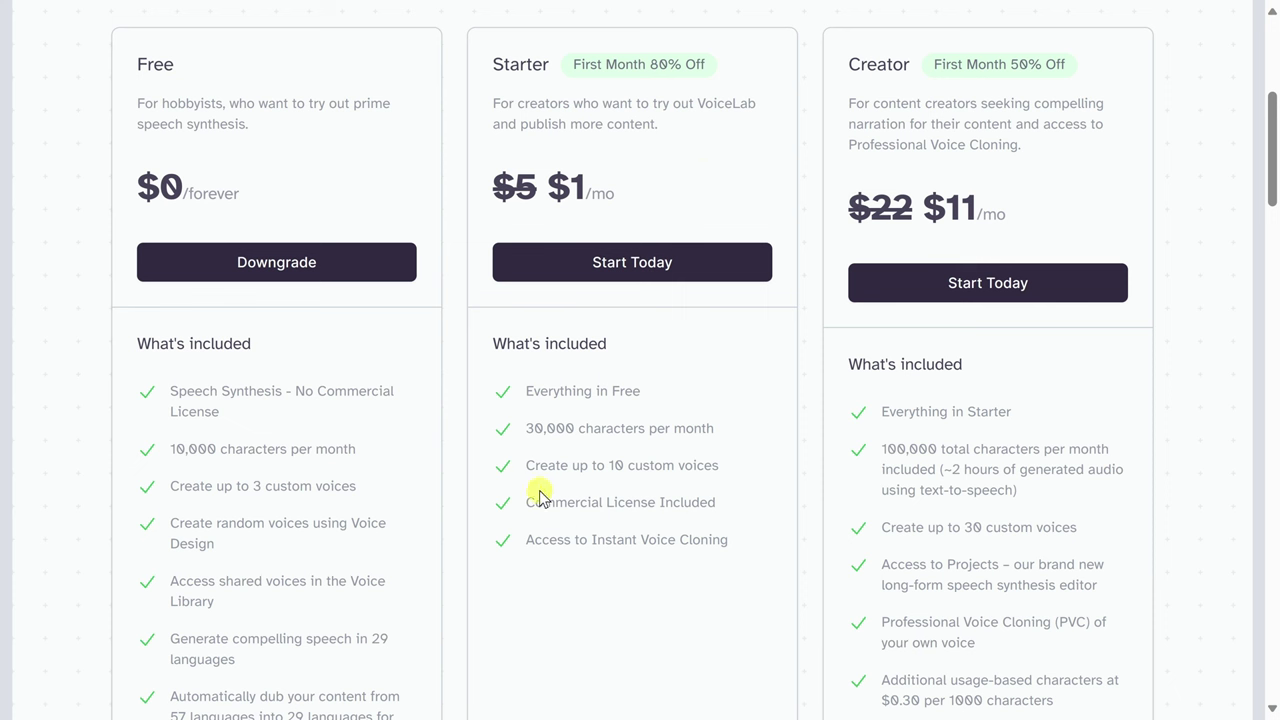
drag(525, 502, 717, 502)
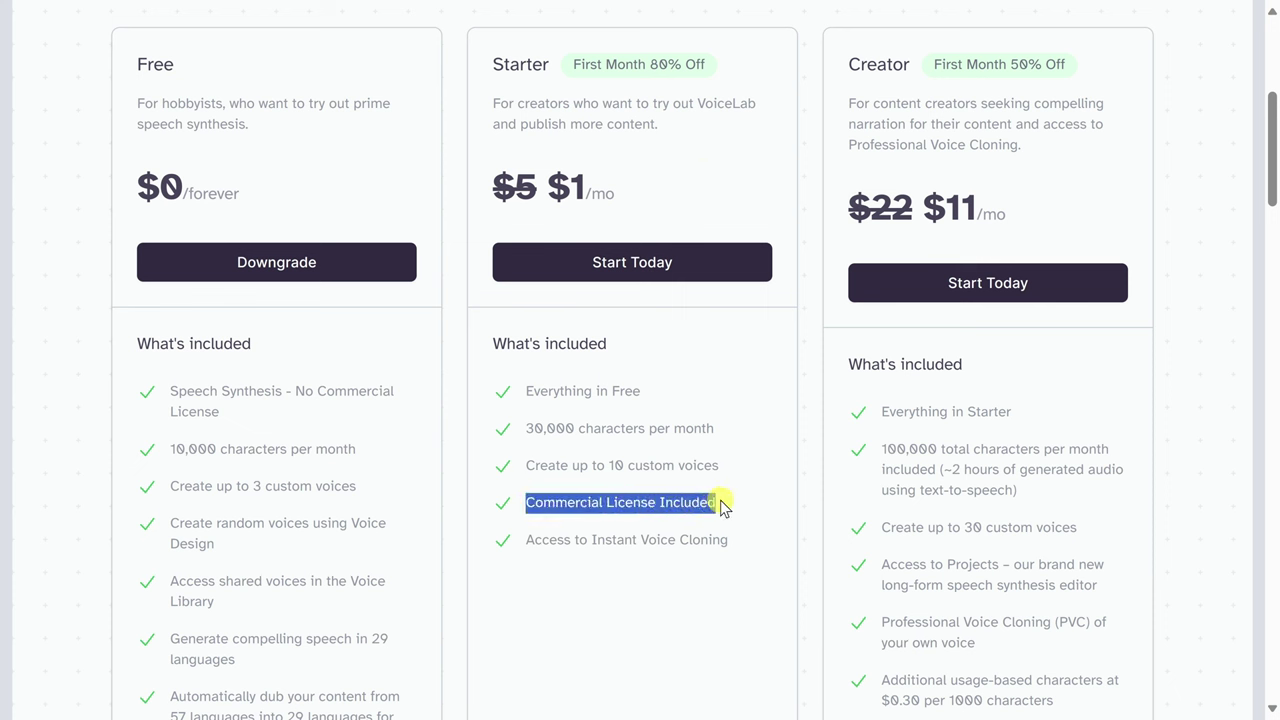
scroll(634, 374, down, 3)
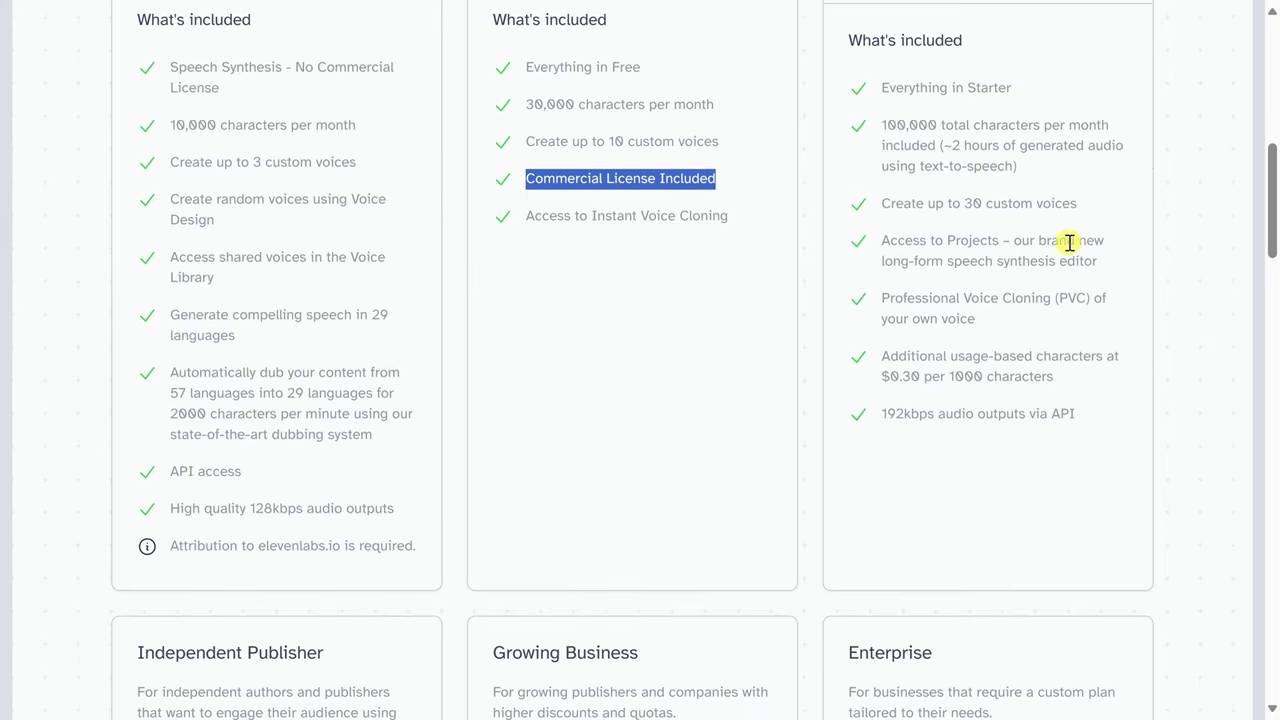
scroll(783, 423, up, 4)
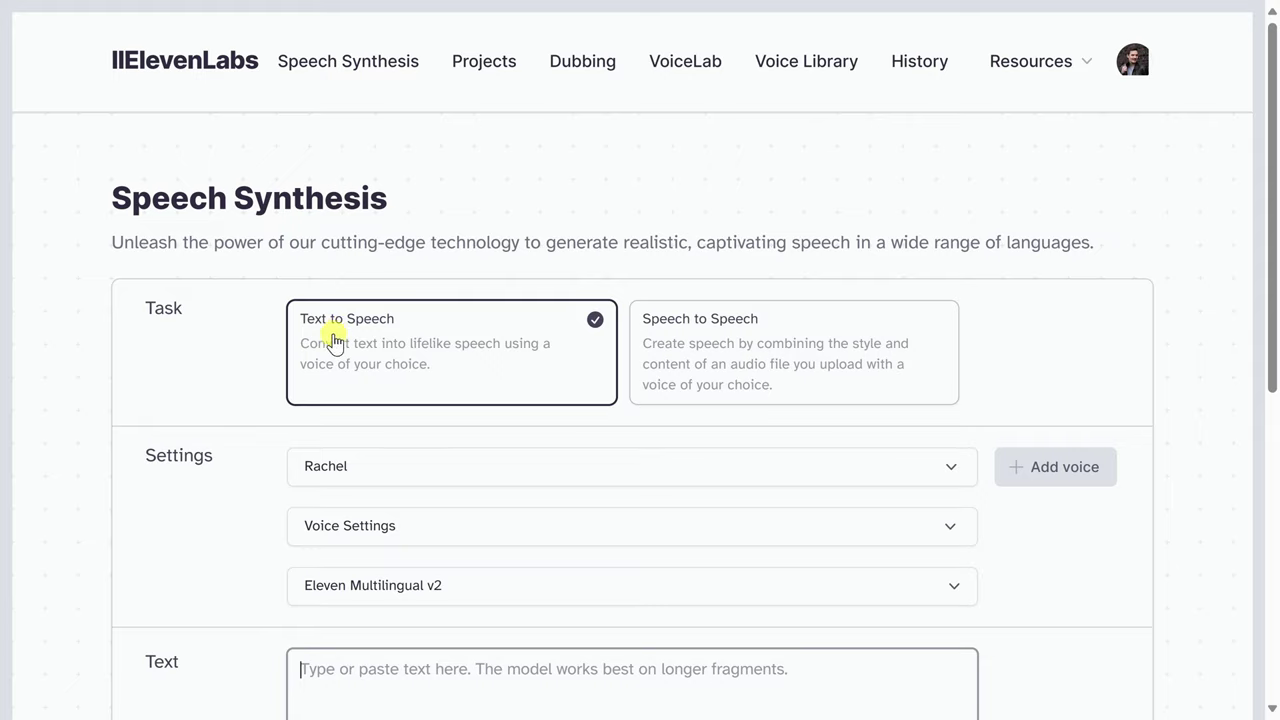
Browse the available voices and keep Rachel selected
scroll(443, 474, down, 1)
click(401, 352)
scroll(549, 457, down, 5)
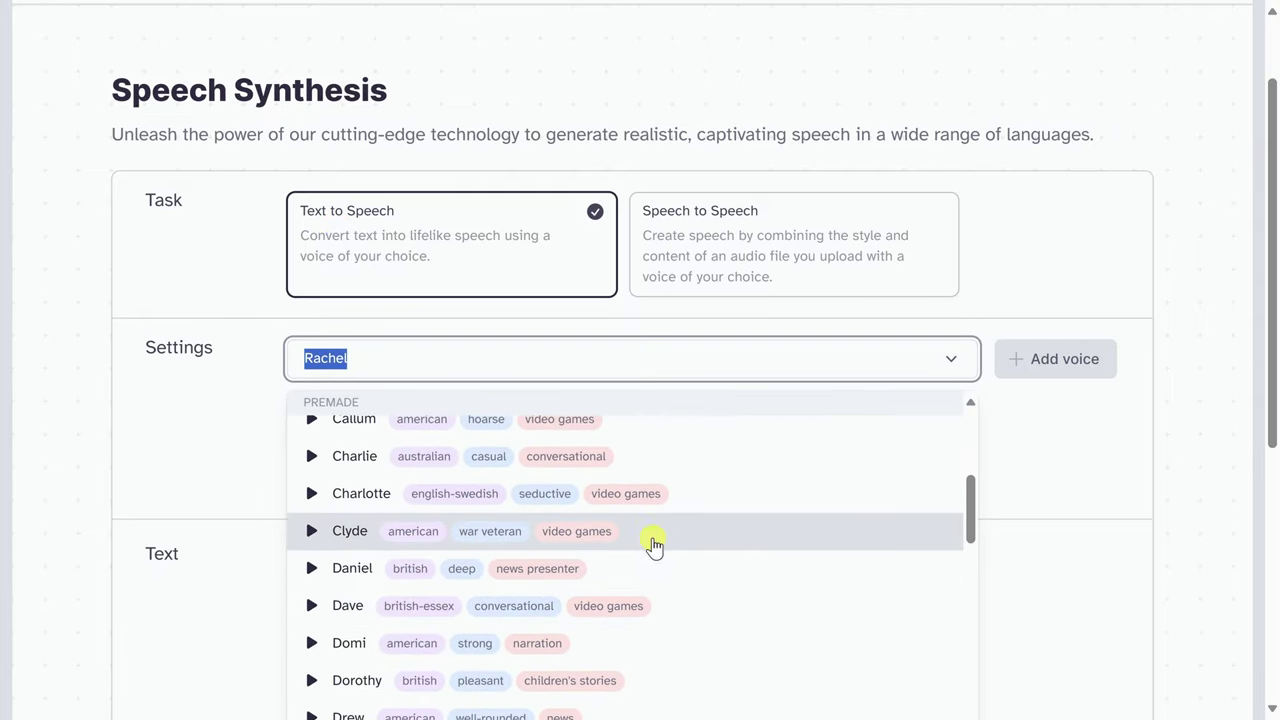
scroll(613, 497, up, 1)
scroll(613, 497, up, 4)
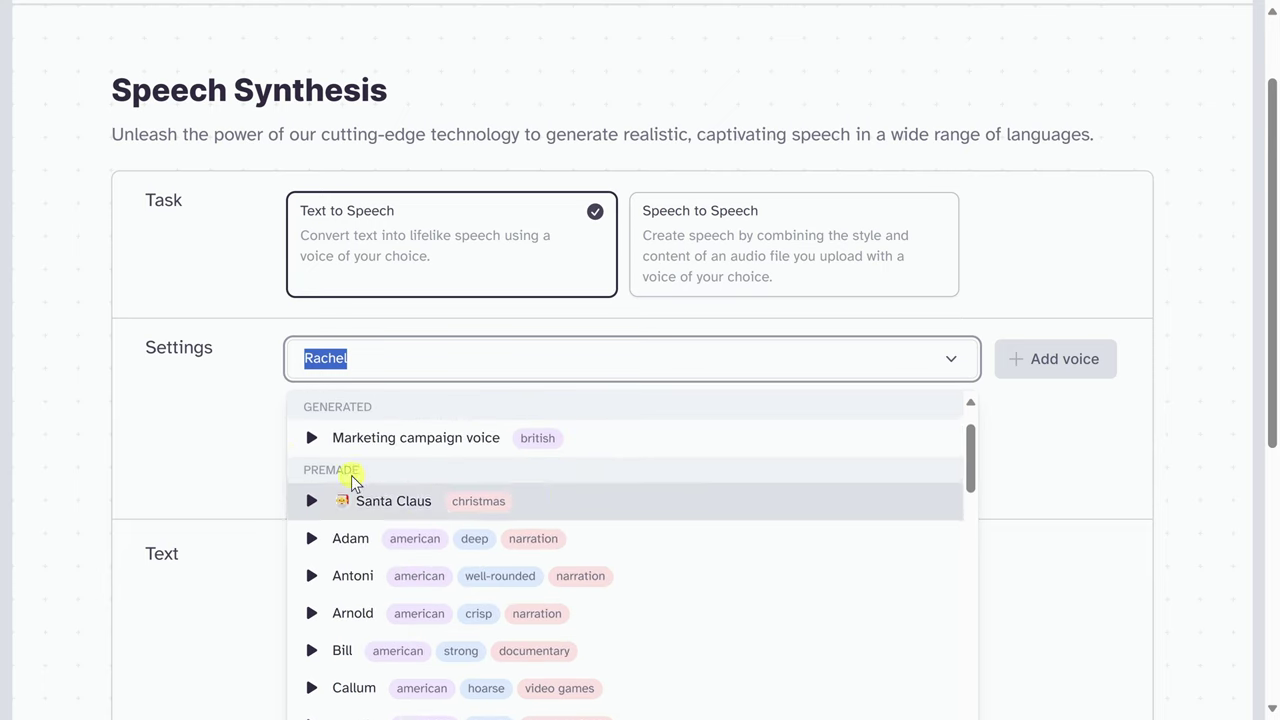
click(183, 374)
Change the task to Speech to Speech and confirm Rachel is still the voice
click(730, 257)
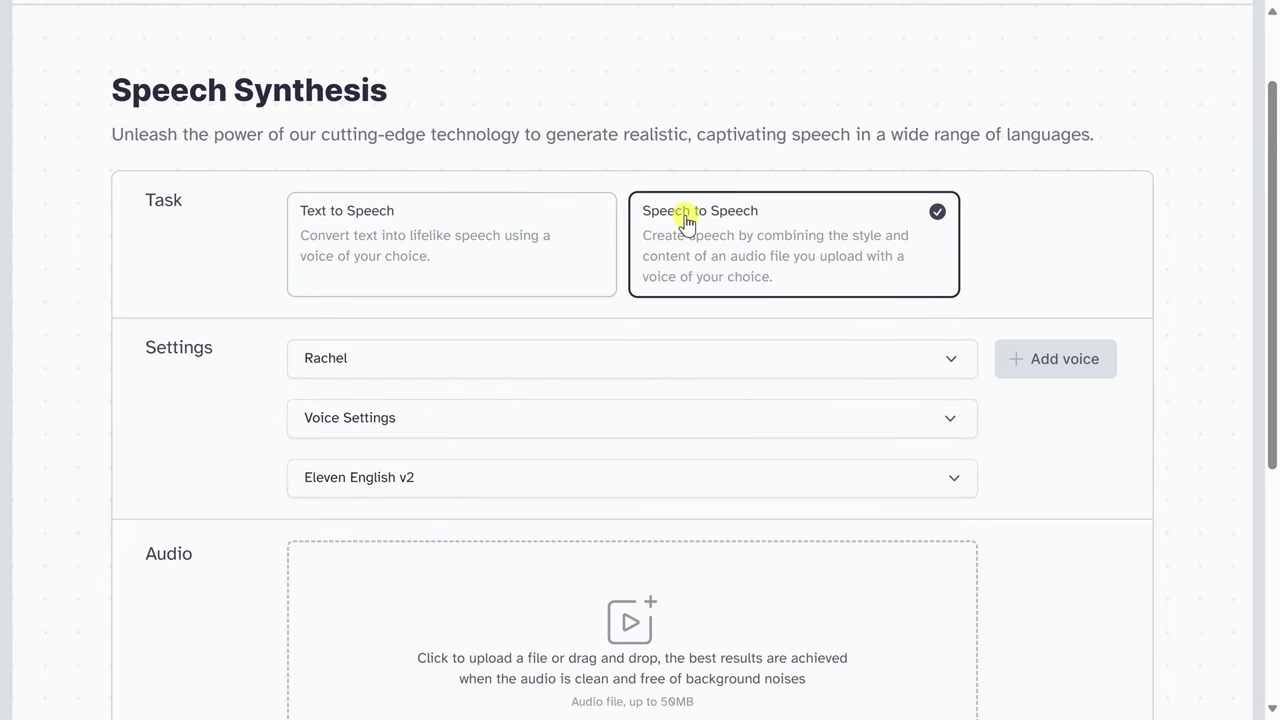
scroll(733, 238, down, 2)
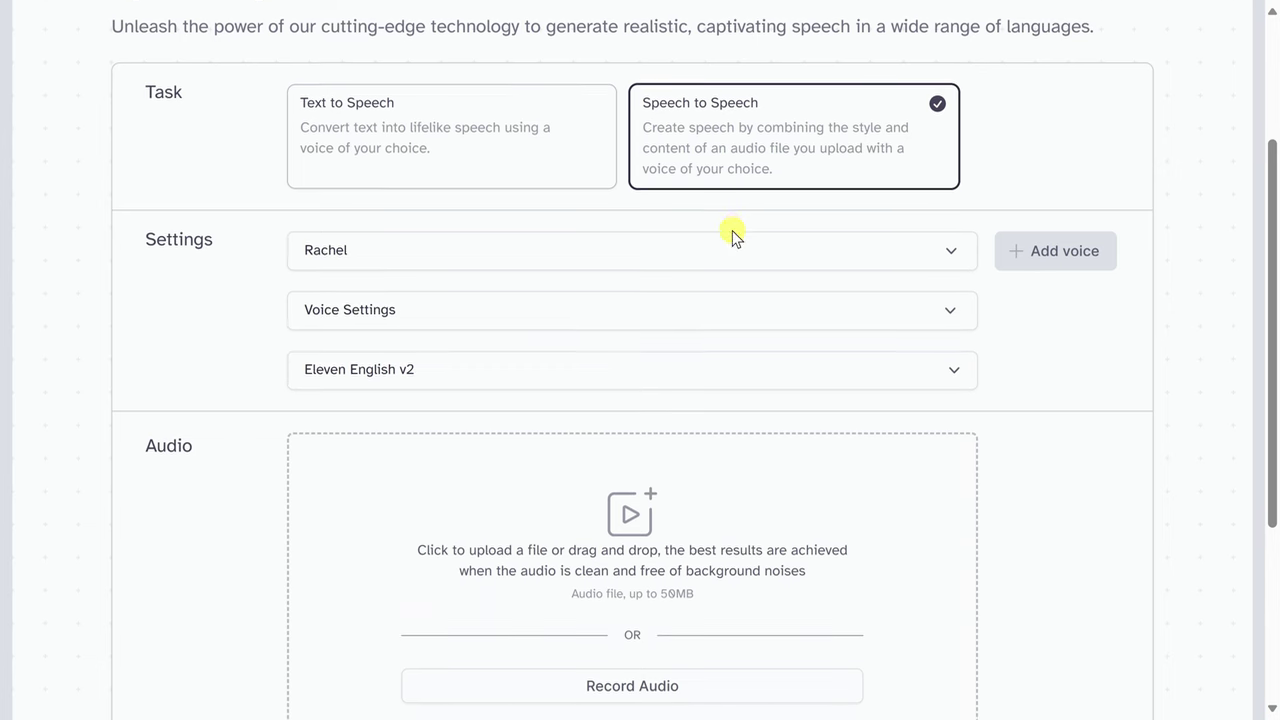
click(628, 250)
scroll(565, 420, down, 5)
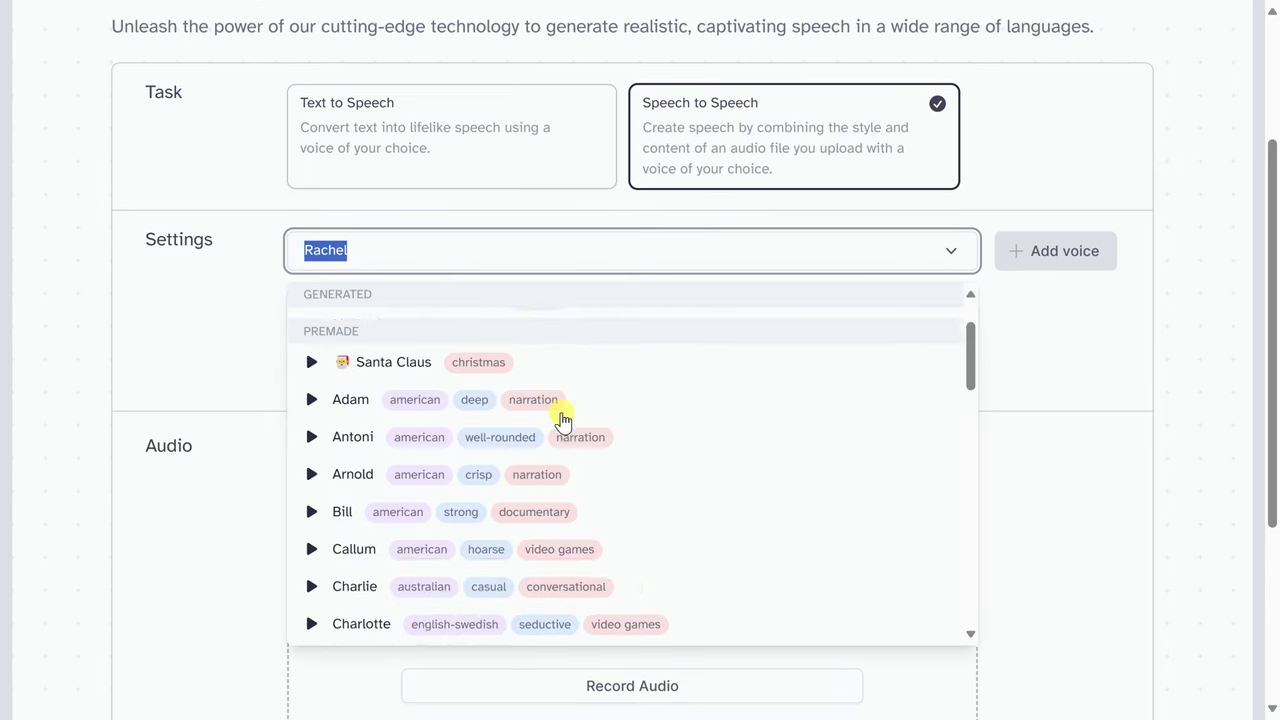
scroll(570, 448, up, 5)
click(203, 347)
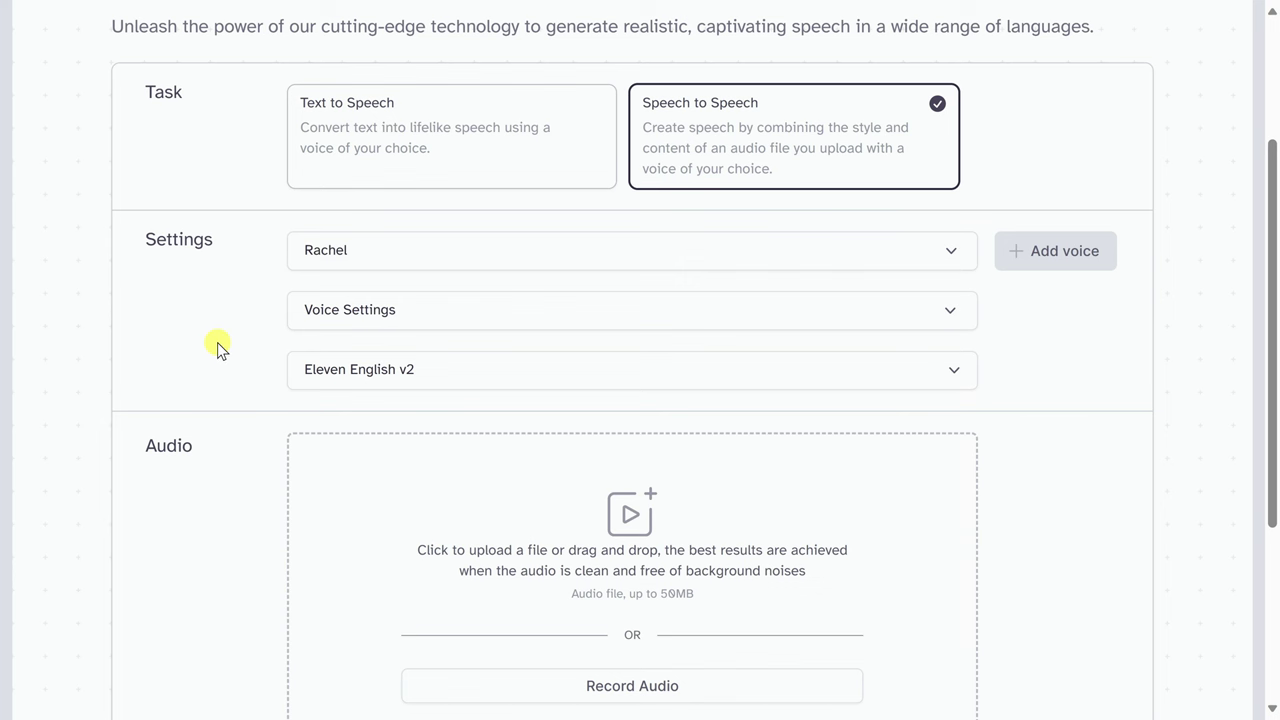
scroll(230, 362, up, 1)
scroll(233, 368, up, 3)
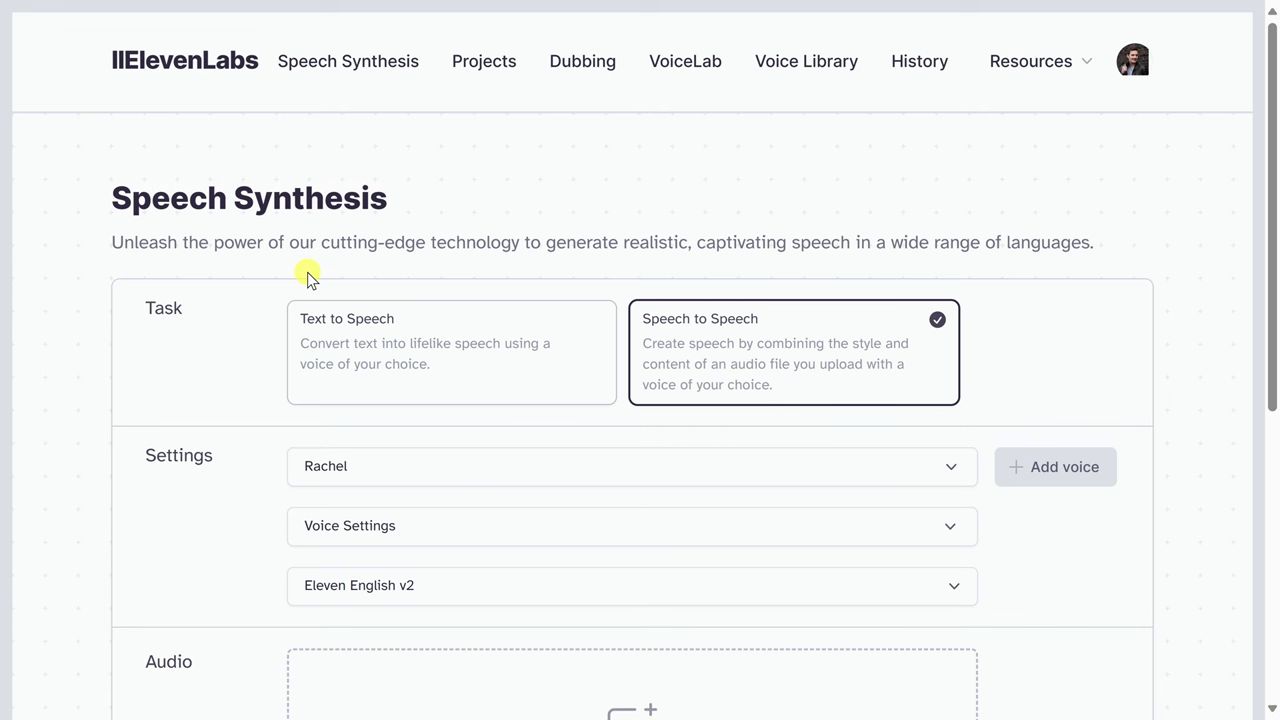
Start a new dub on the Dubs page and name it 'Windows Tricks - Short'
click(583, 70)
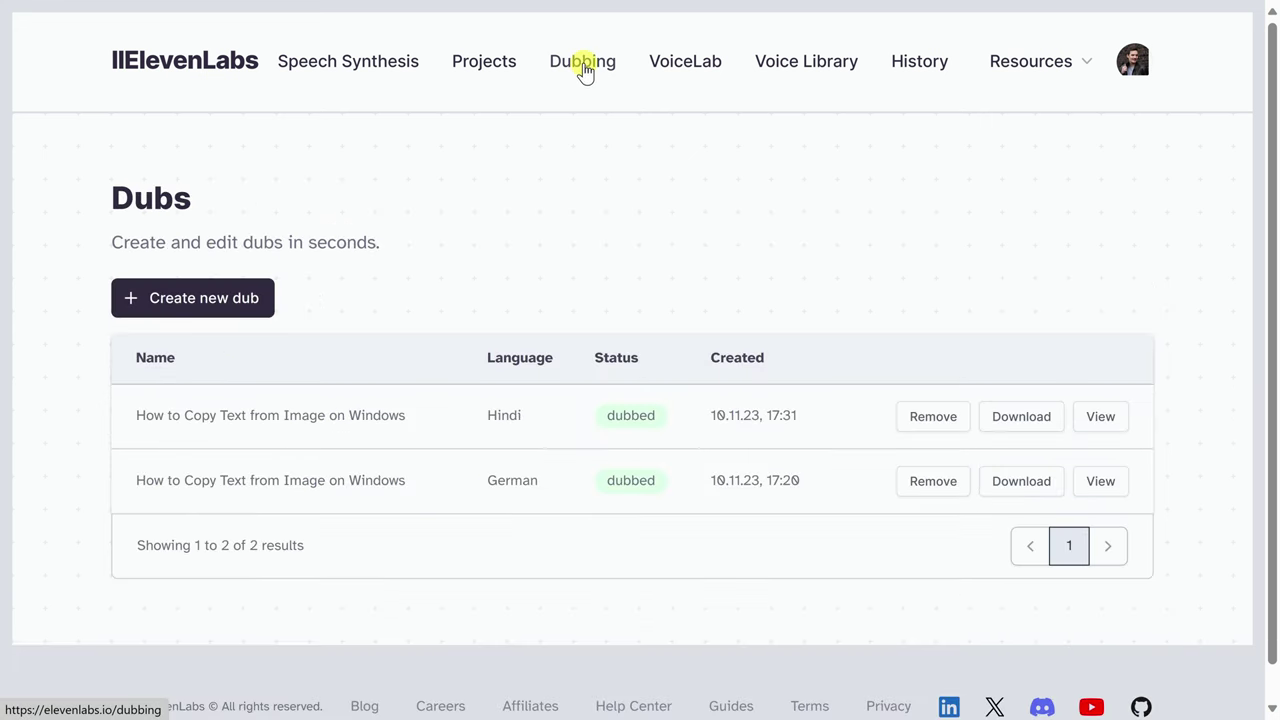
click(219, 305)
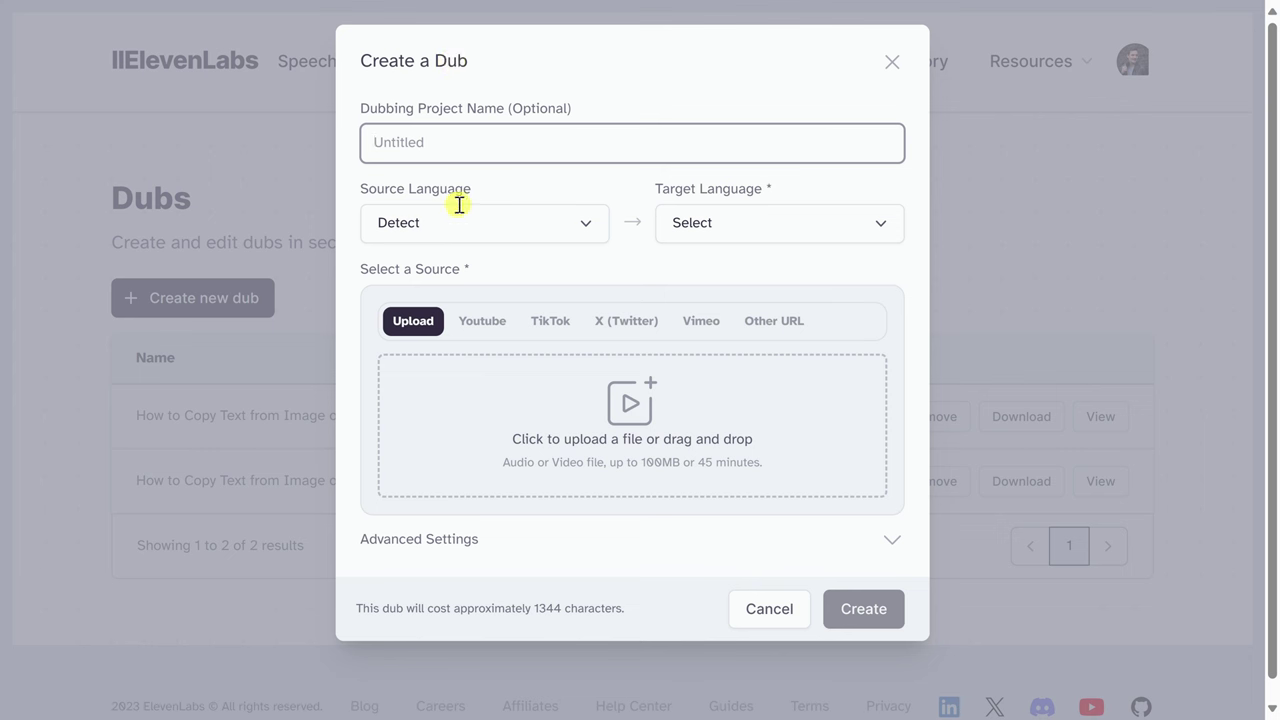
click(437, 143)
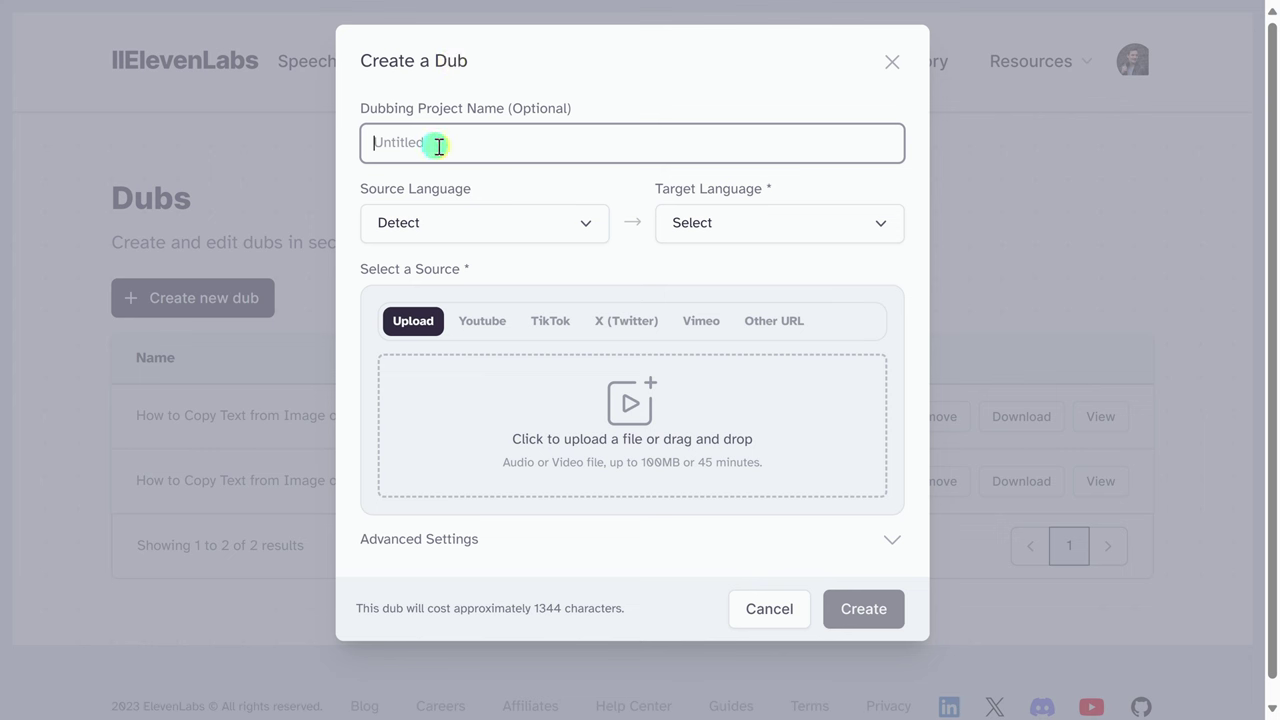
text(Windows Tricks - Short)
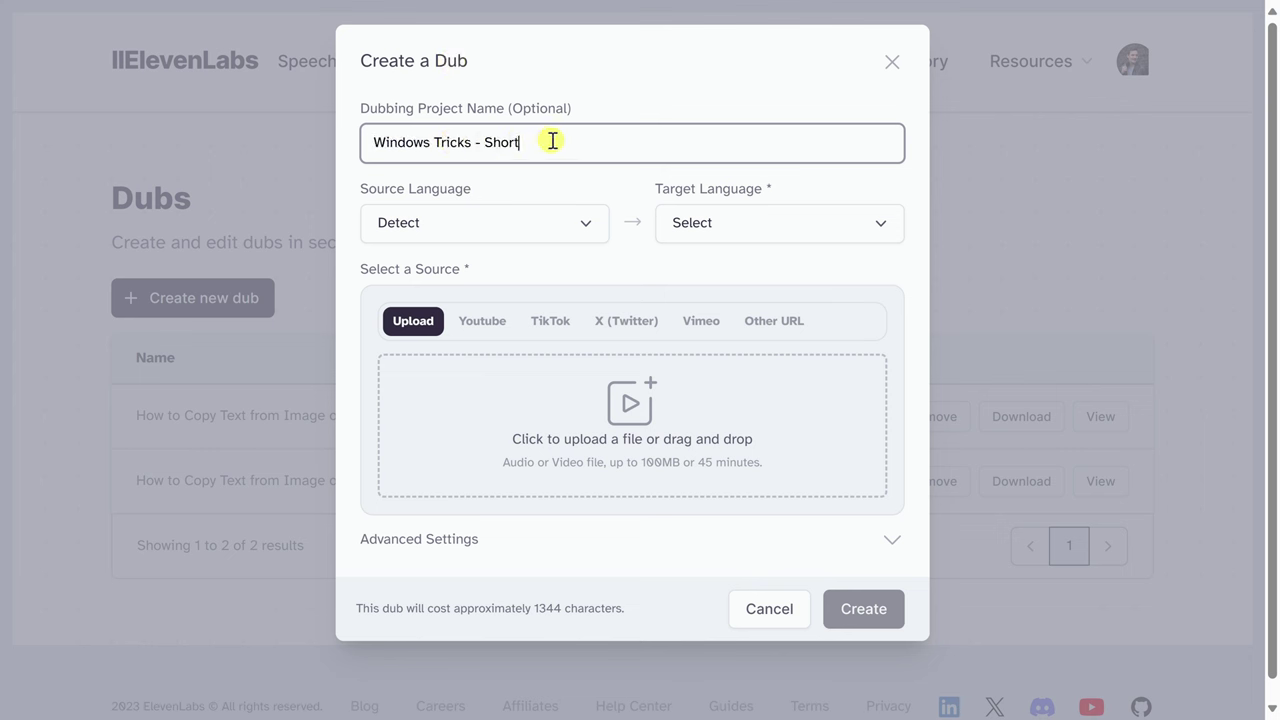
Keep the source language on Detect and set the target language to Hindi
click(465, 224)
click(465, 224)
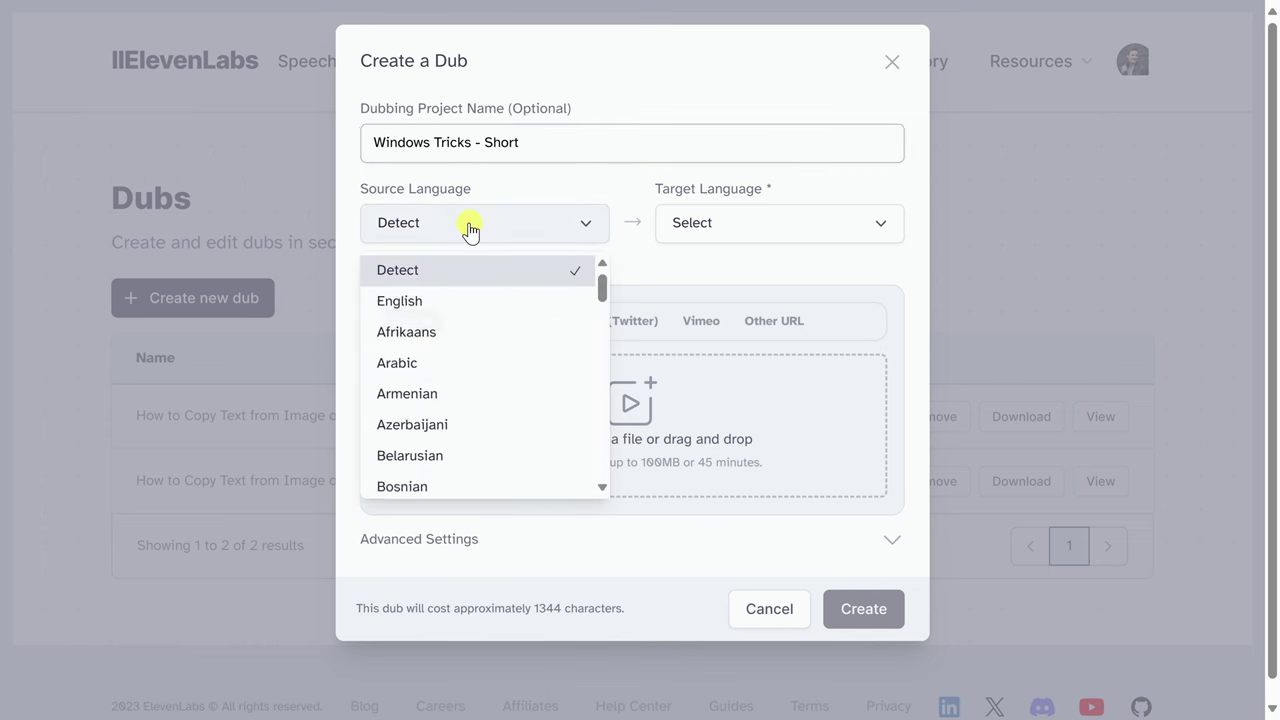
scroll(468, 330, down, 1)
scroll(468, 330, up, 1)
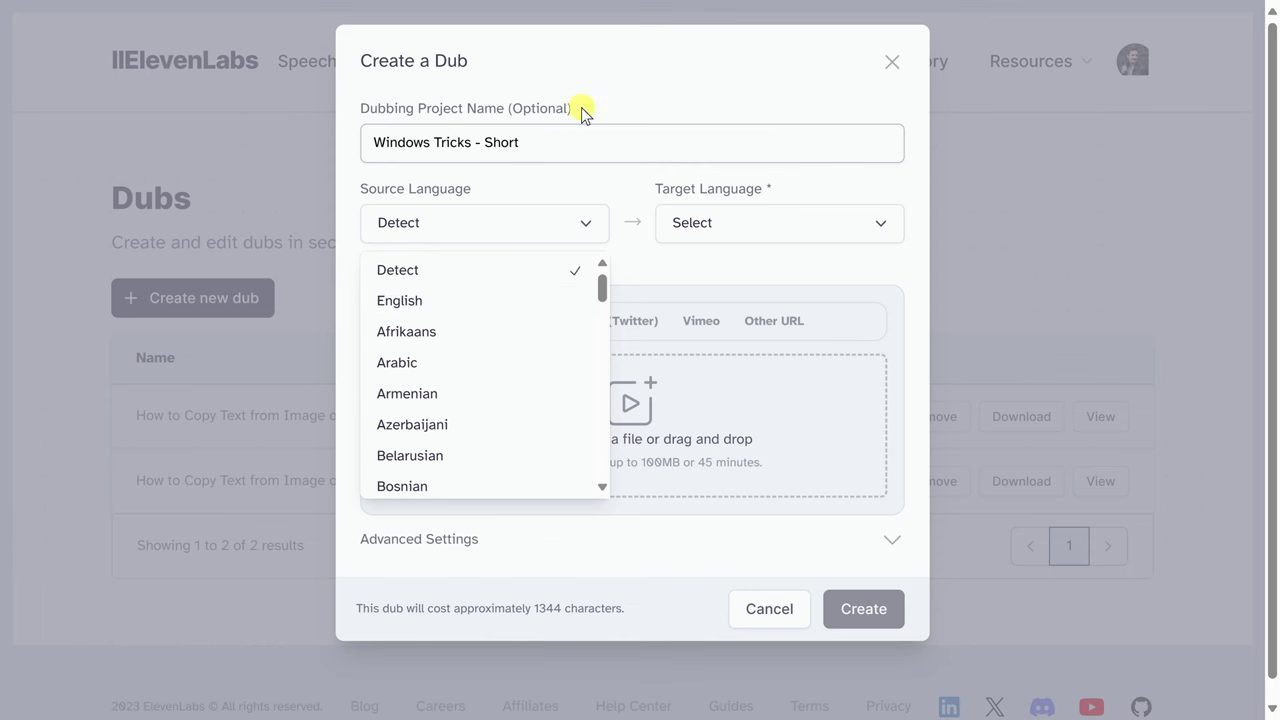
click(534, 208)
click(735, 230)
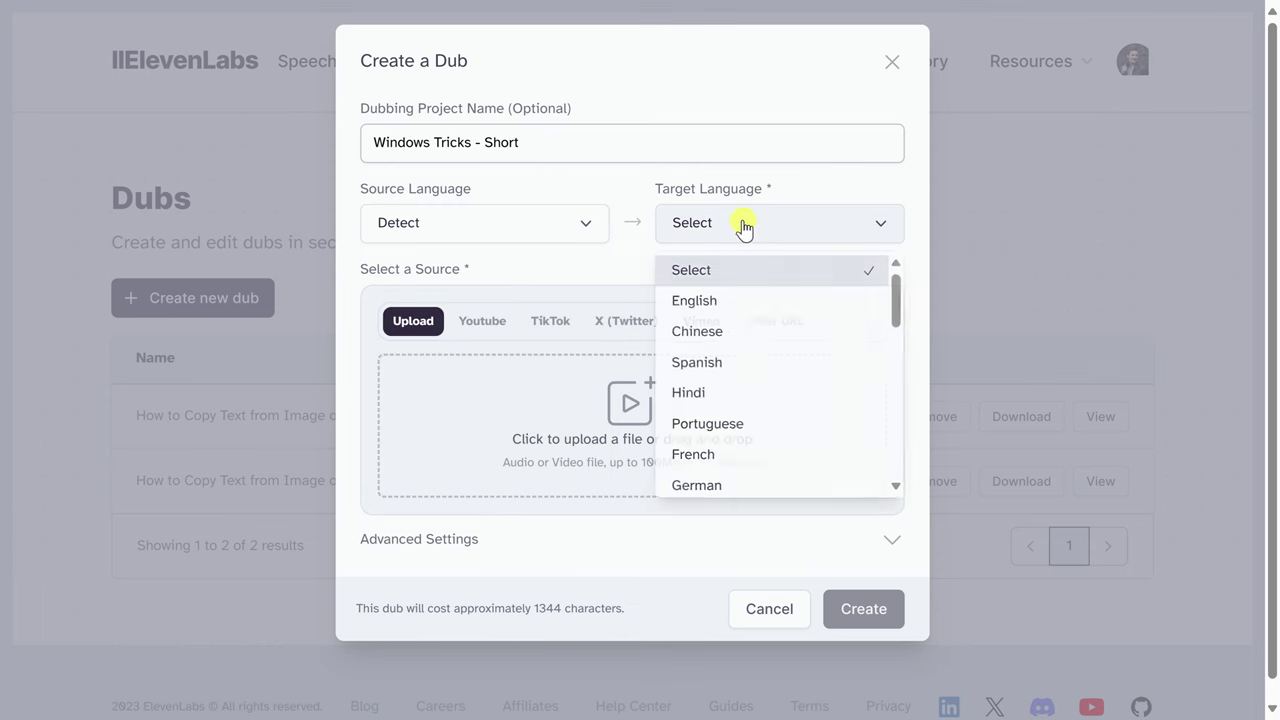
scroll(786, 323, down, 5)
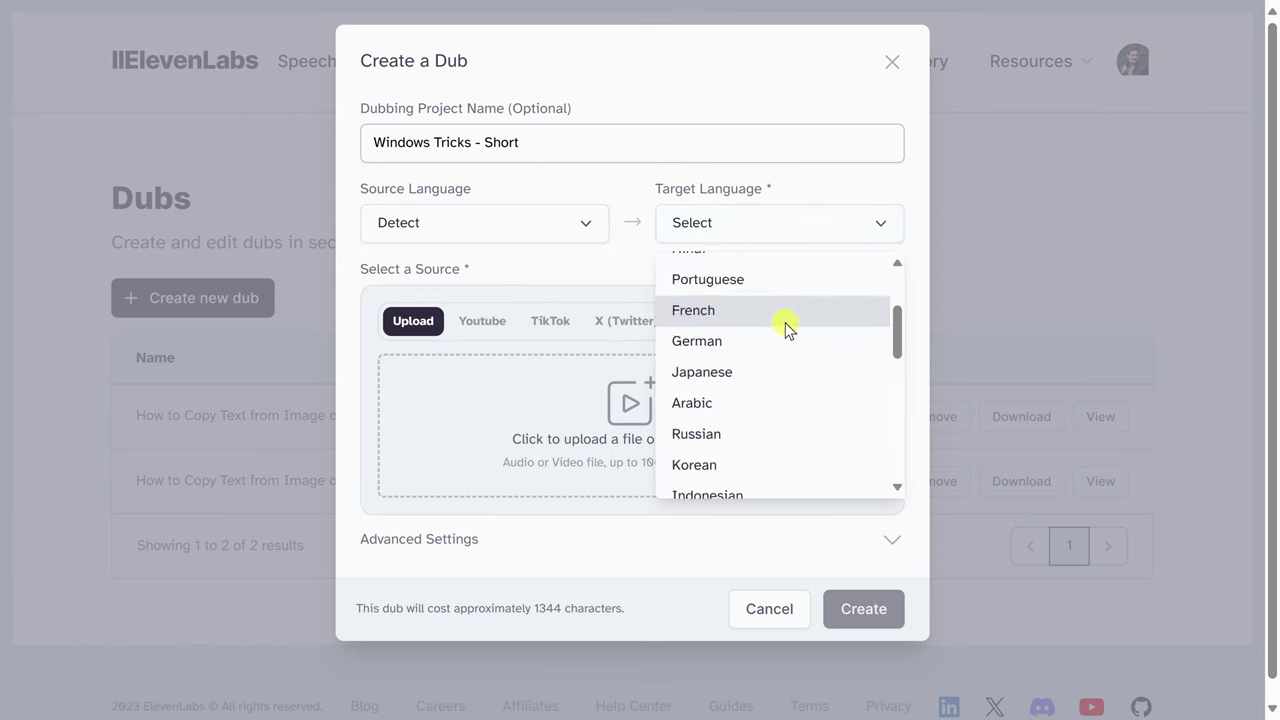
scroll(786, 323, down, 2)
scroll(788, 323, up, 10)
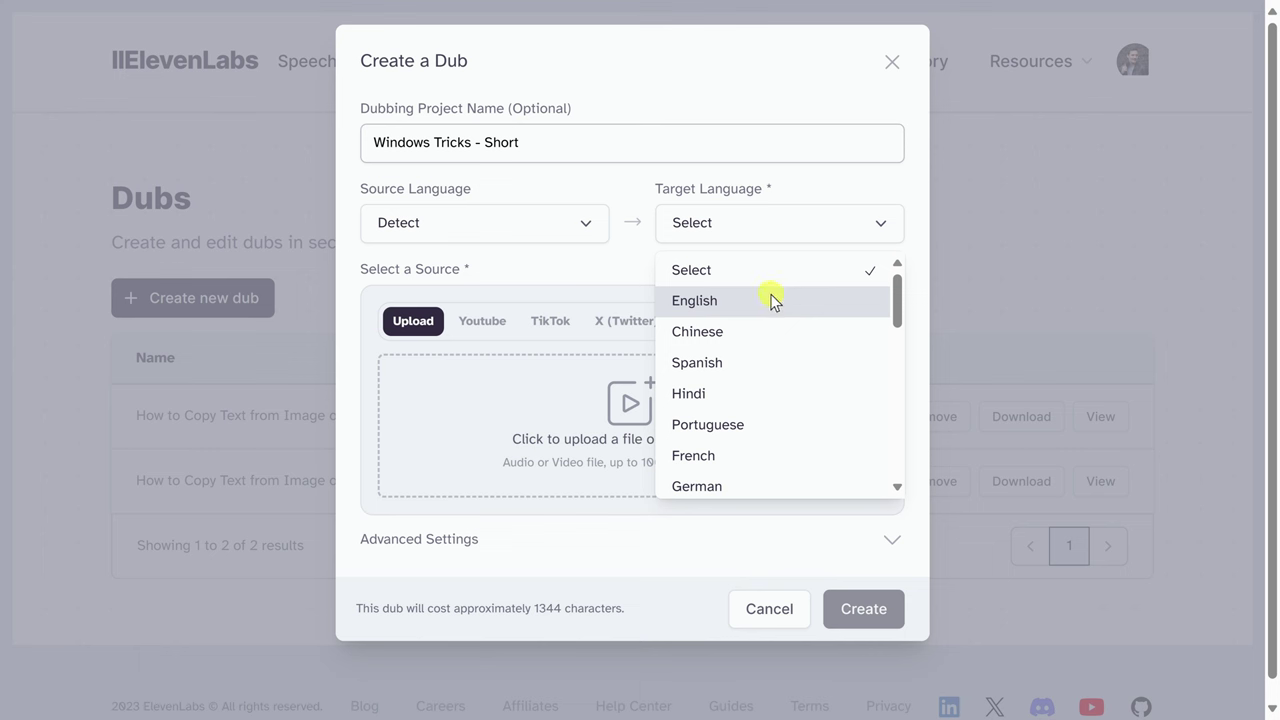
click(732, 395)
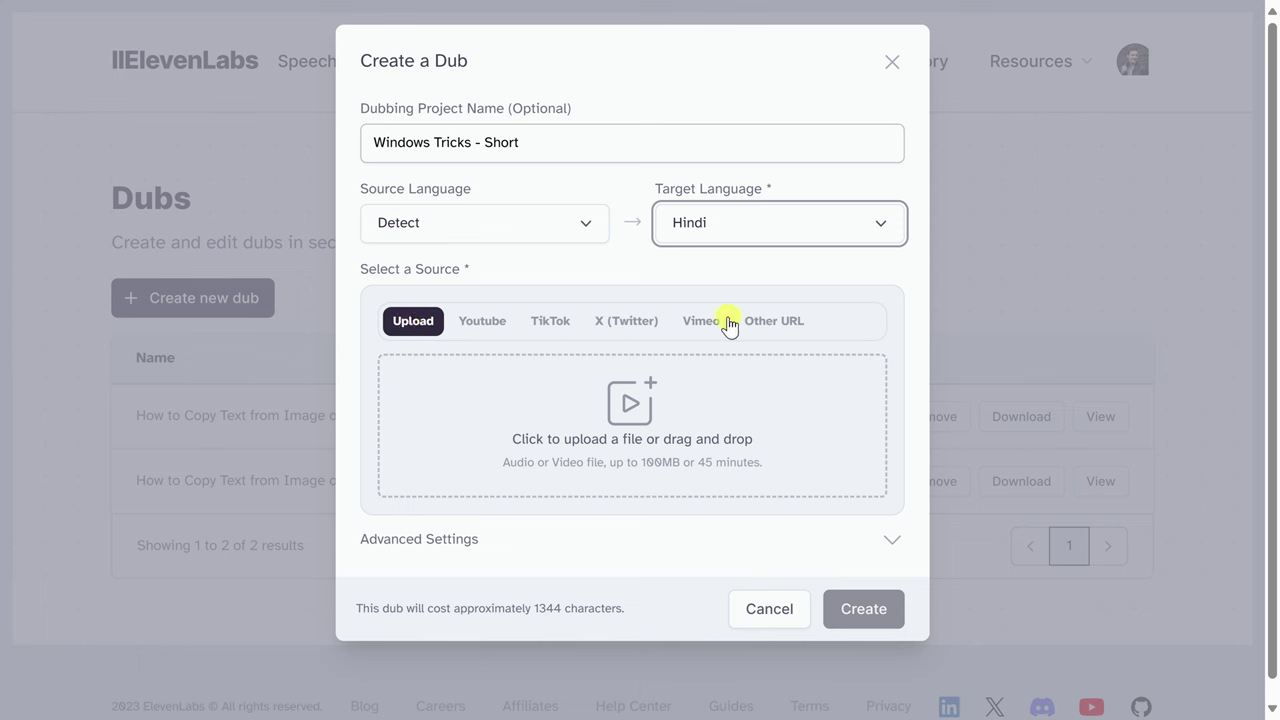
Upload Windows Short 10.13.2023.mp4 as the dub's source video
click(626, 415)
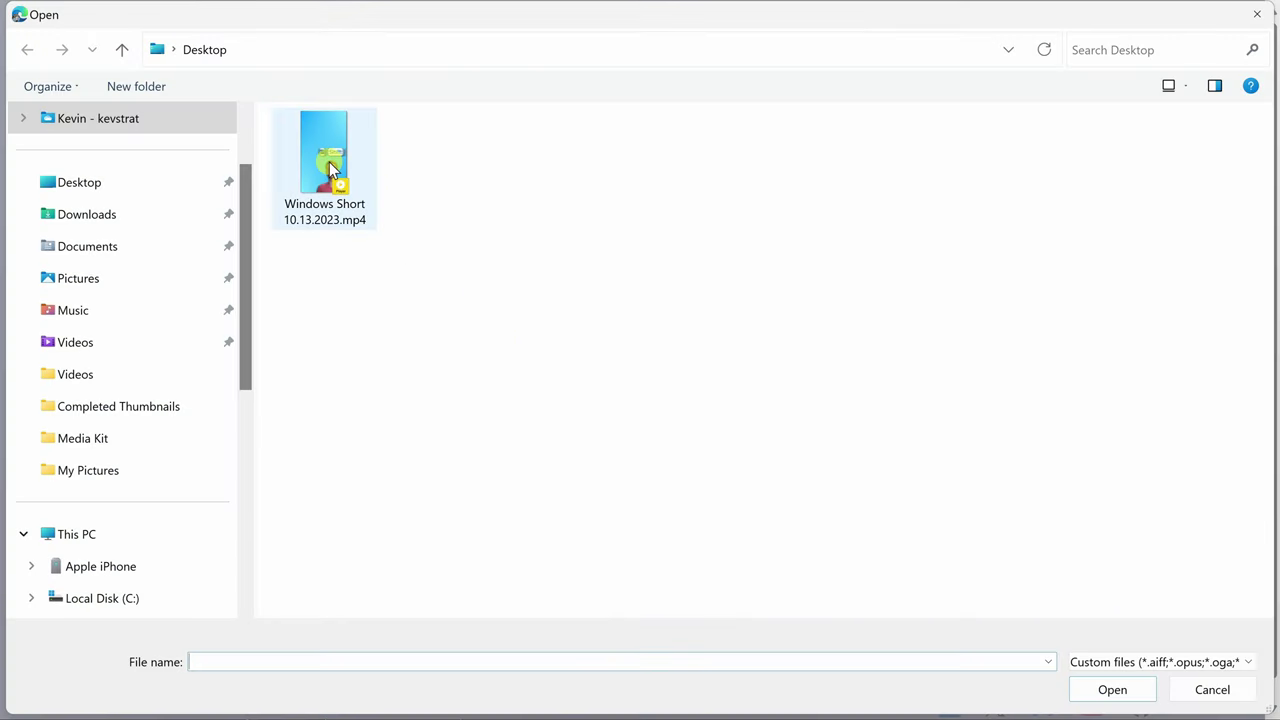
double_click(330, 162)
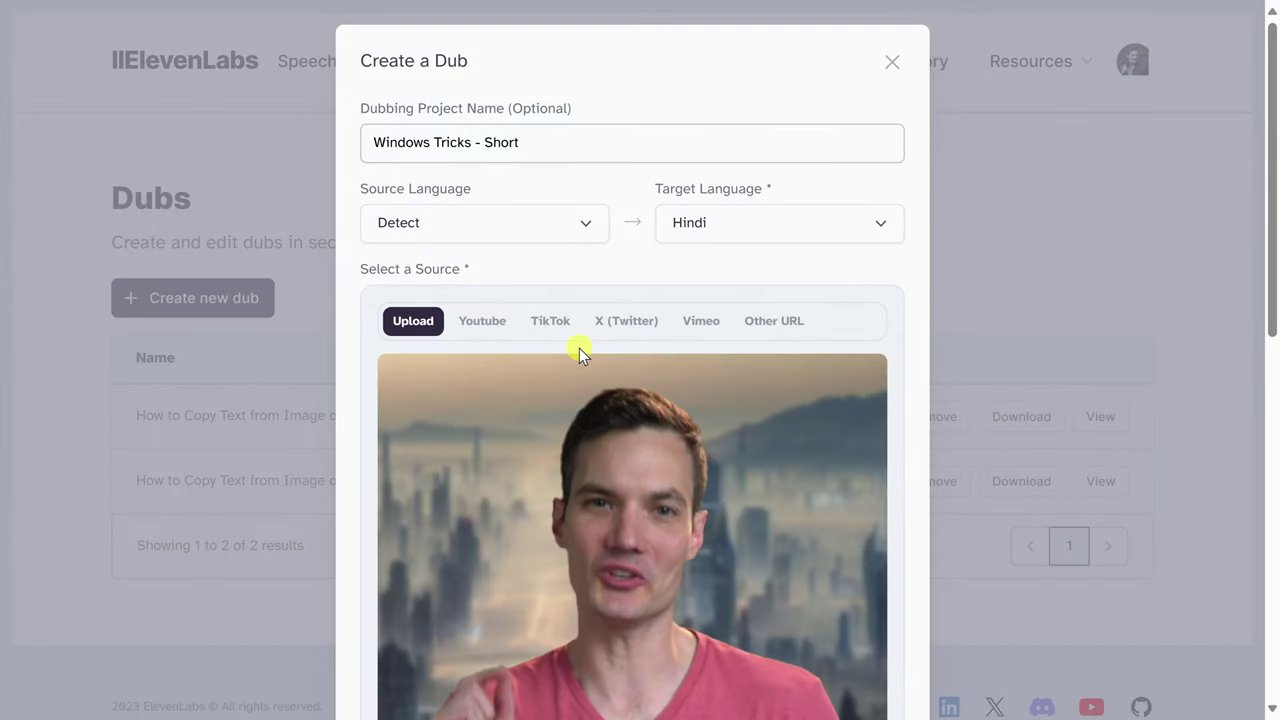
scroll(668, 349, down, 2)
scroll(774, 335, down, 6)
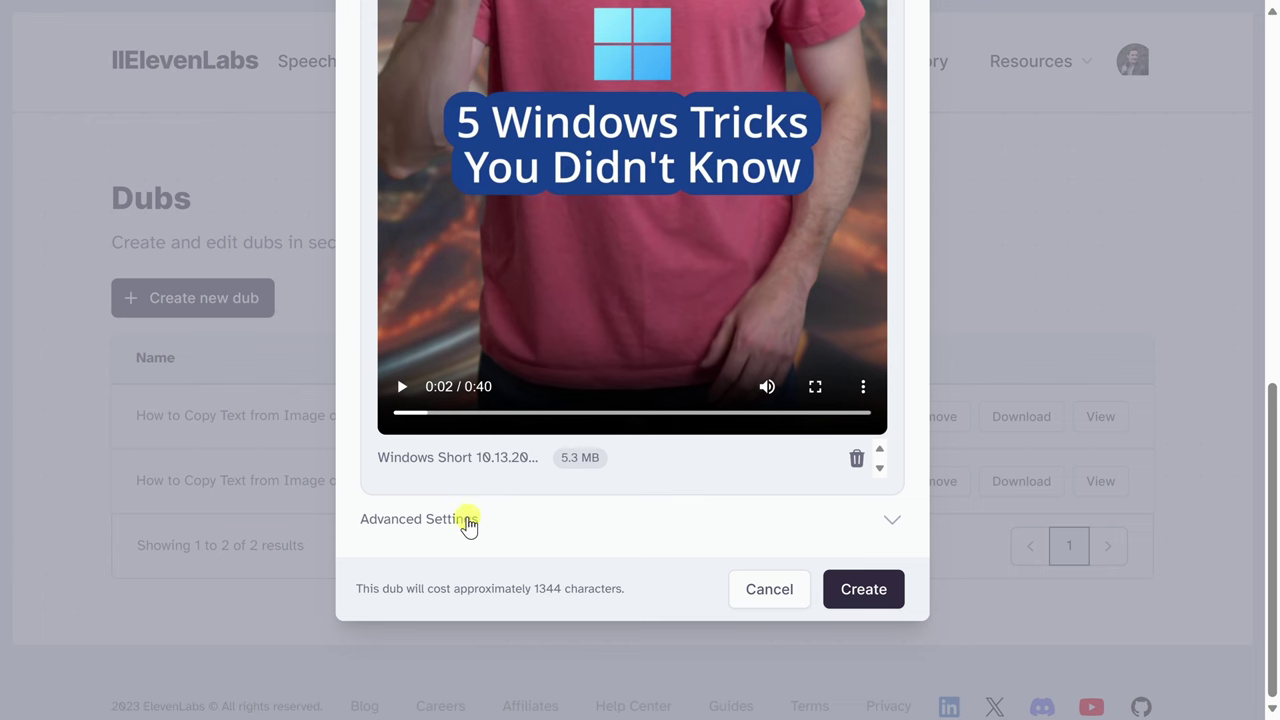
Expand Advanced Settings and leave Number of speakers on Detect
click(475, 520)
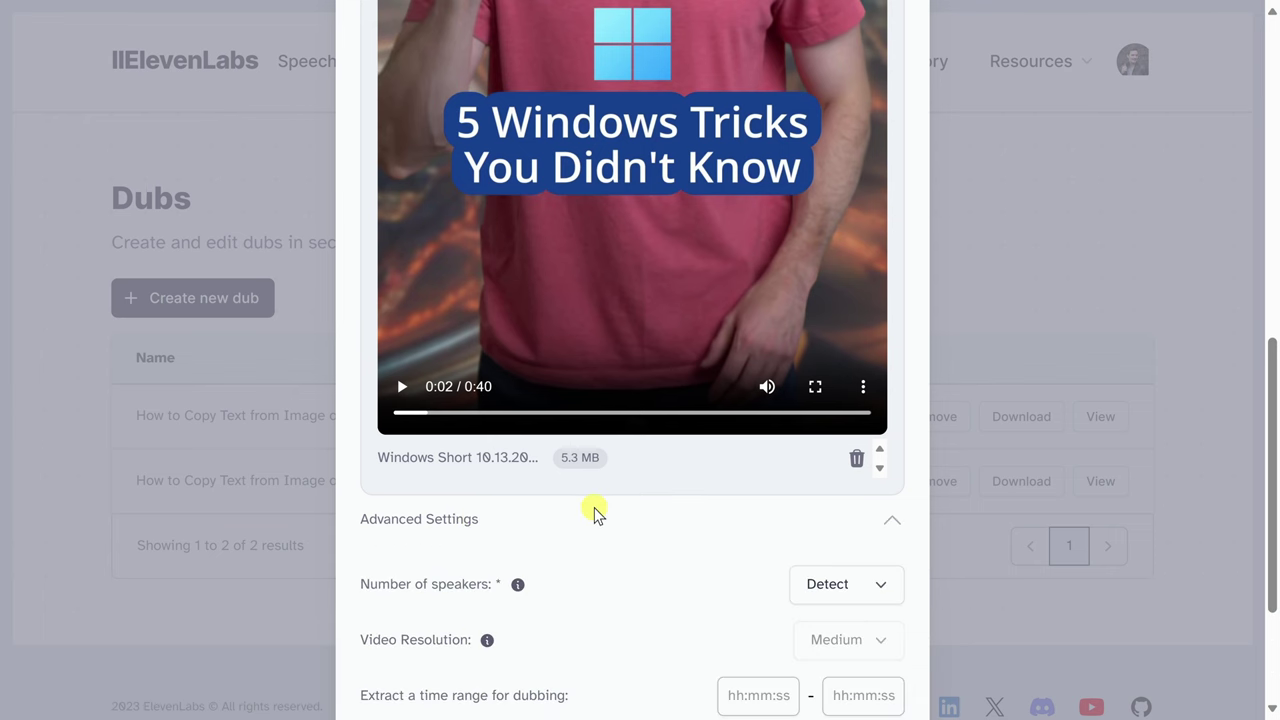
scroll(594, 516, down, 2)
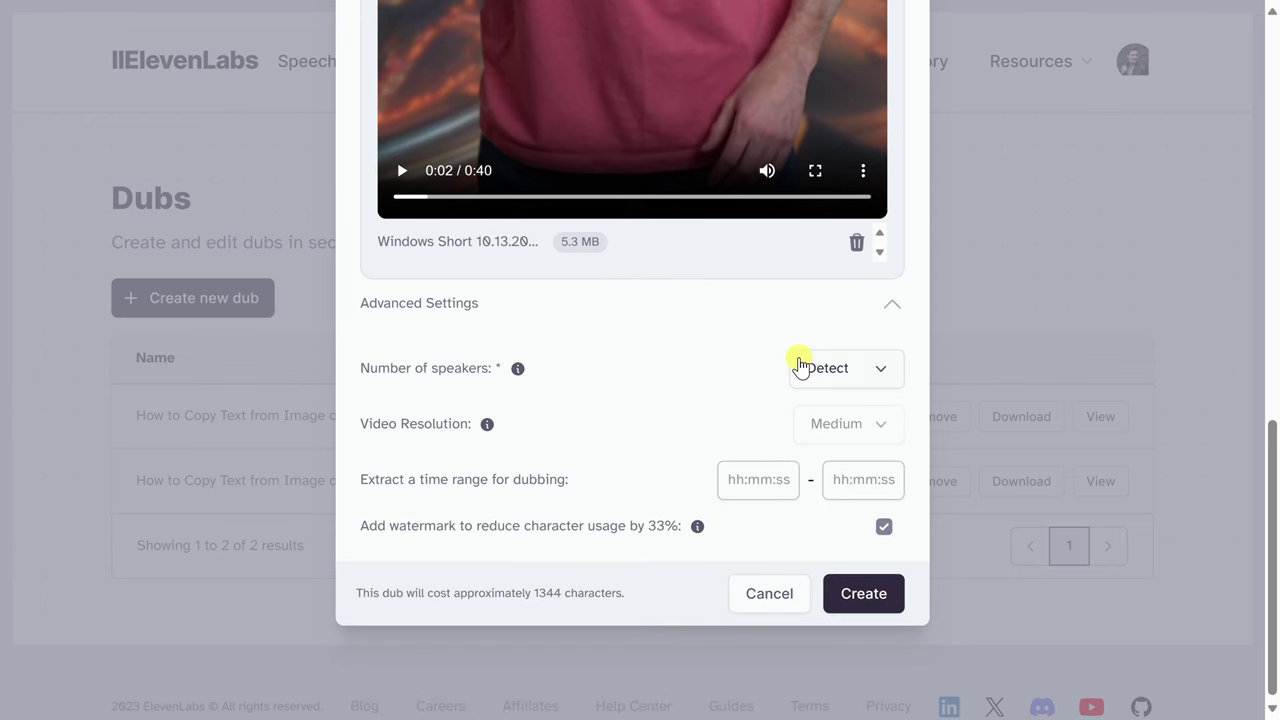
click(872, 378)
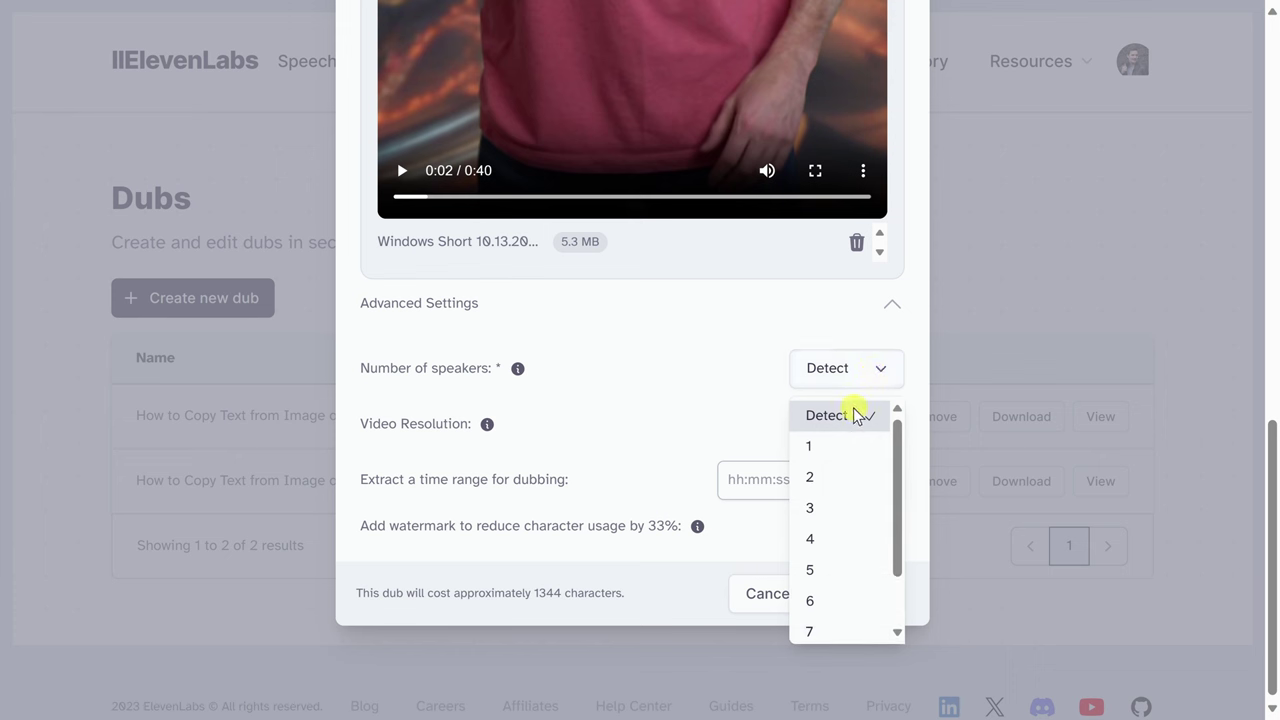
scroll(863, 486, down, 2)
scroll(860, 470, up, 2)
click(666, 354)
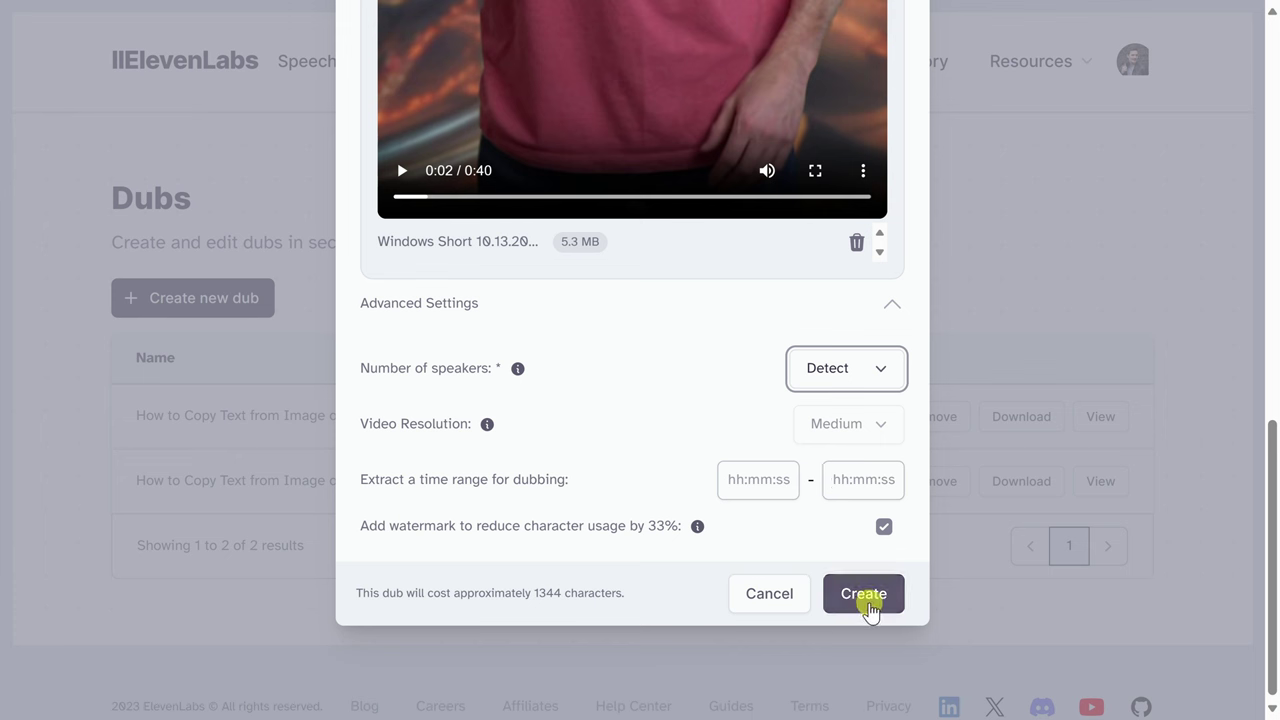
Create the Windows Tricks - Short Hindi dub
click(866, 600)
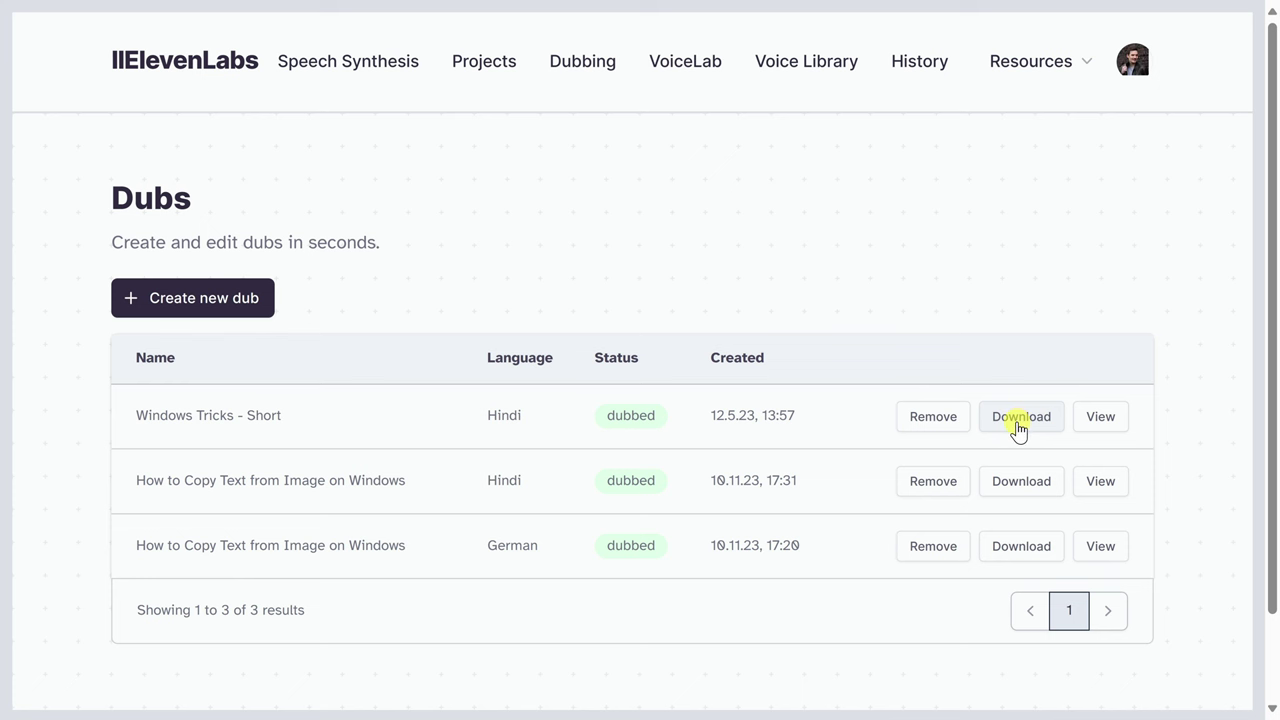
View the Windows Tricks - Short dub and play its Hindi video
click(1101, 417)
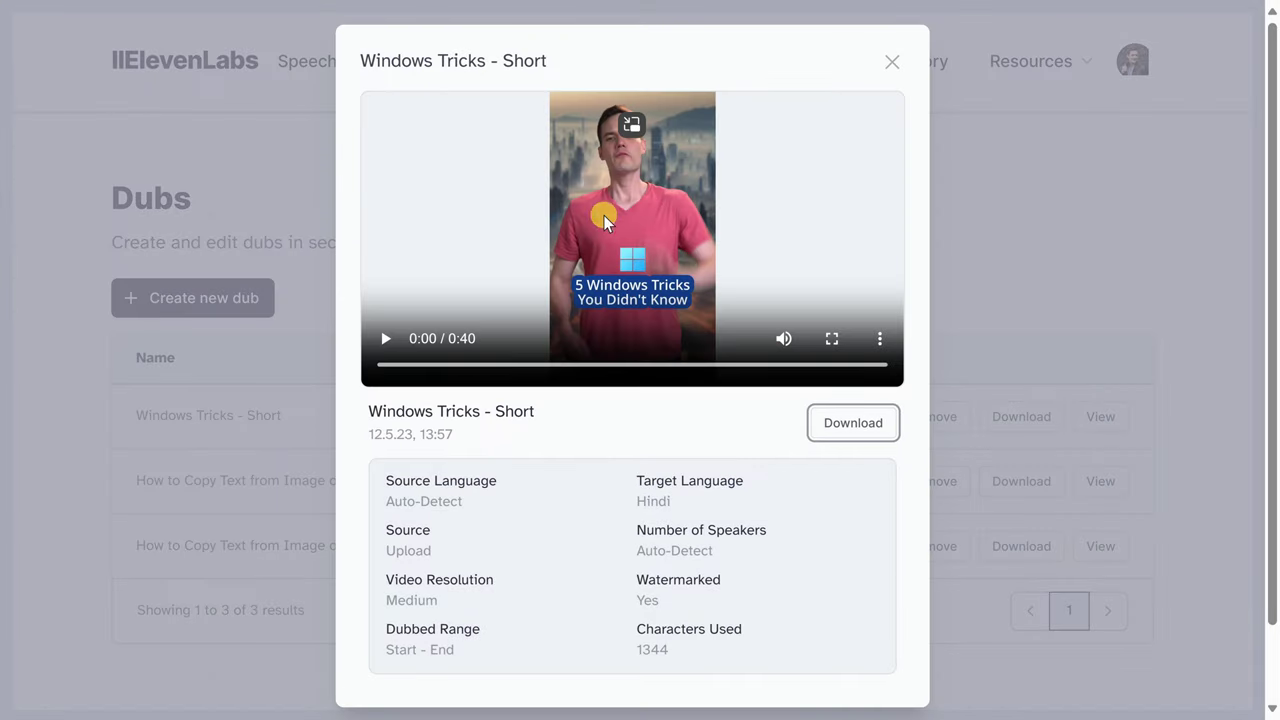
click(382, 340)
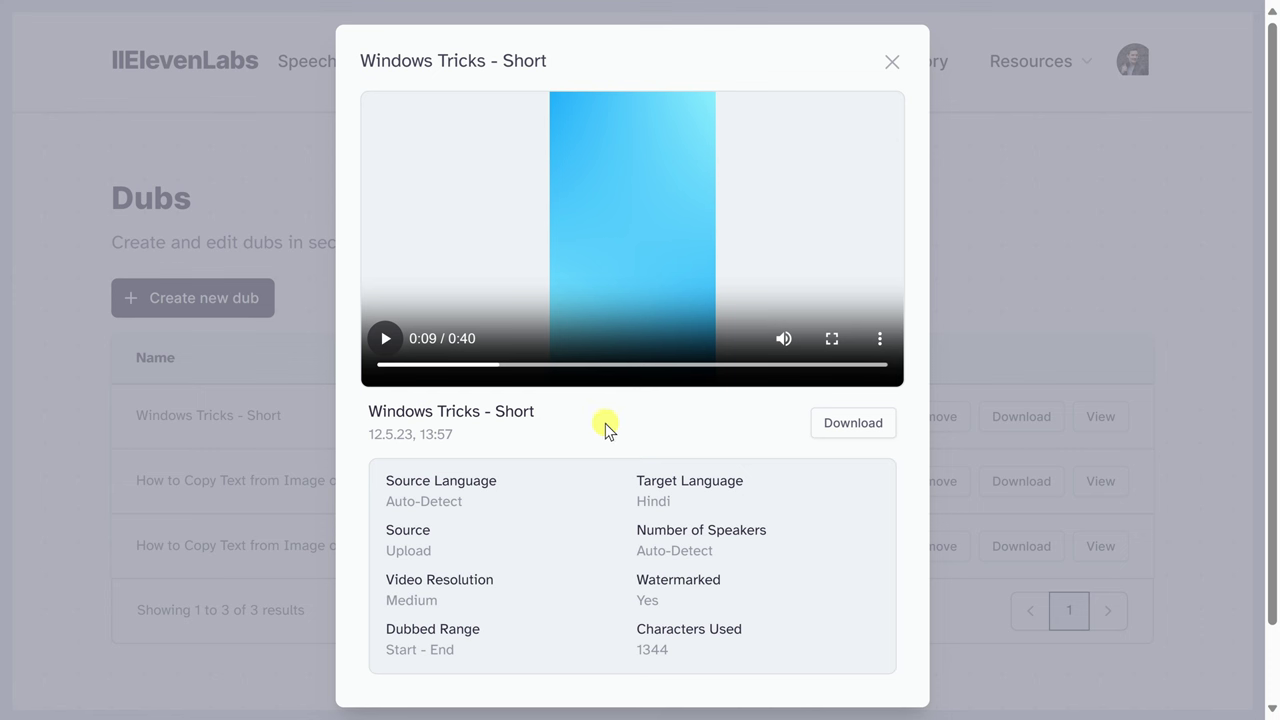
mouse_move(612, 390)
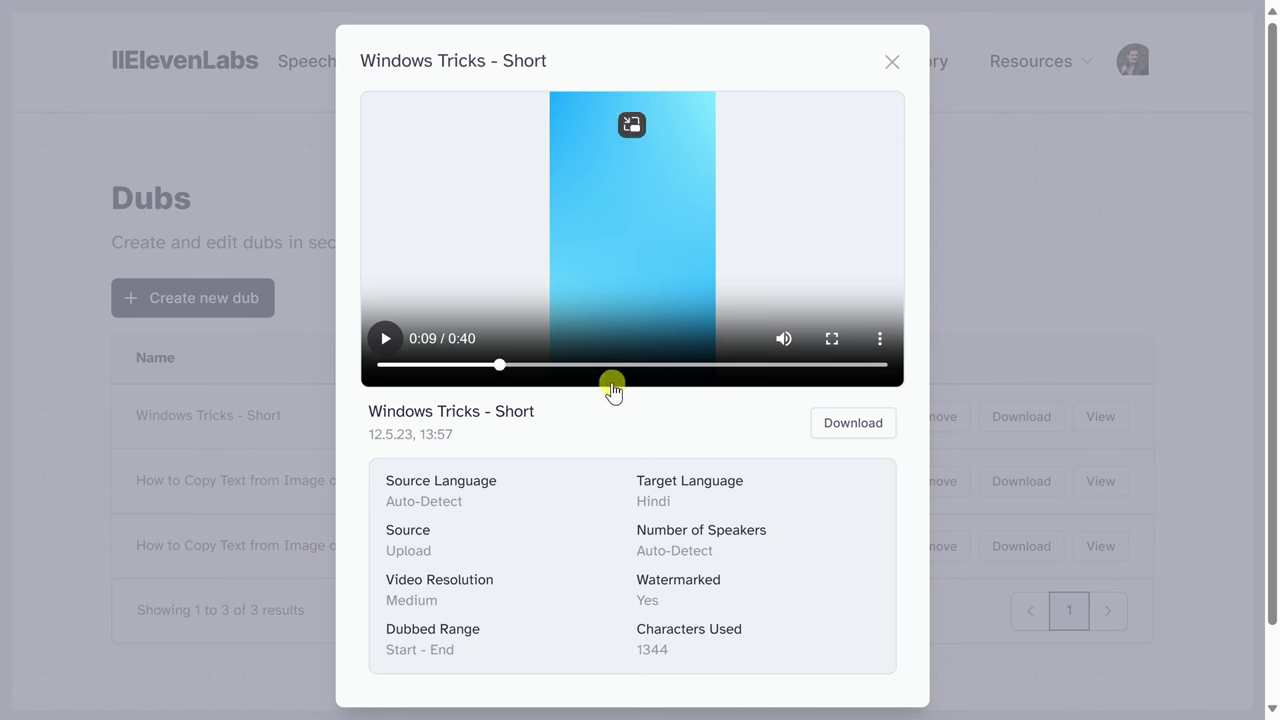